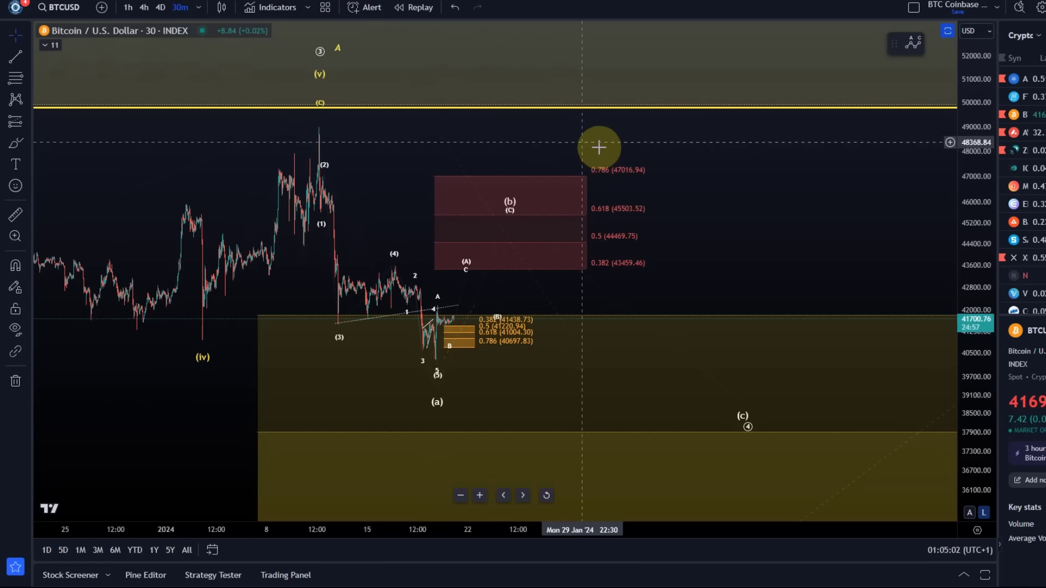
Switch the Bitcoin chart to 1-hour and pan to the 41,813.91–35,005.87 Fibonacci support zones.
left_click(637, 171)
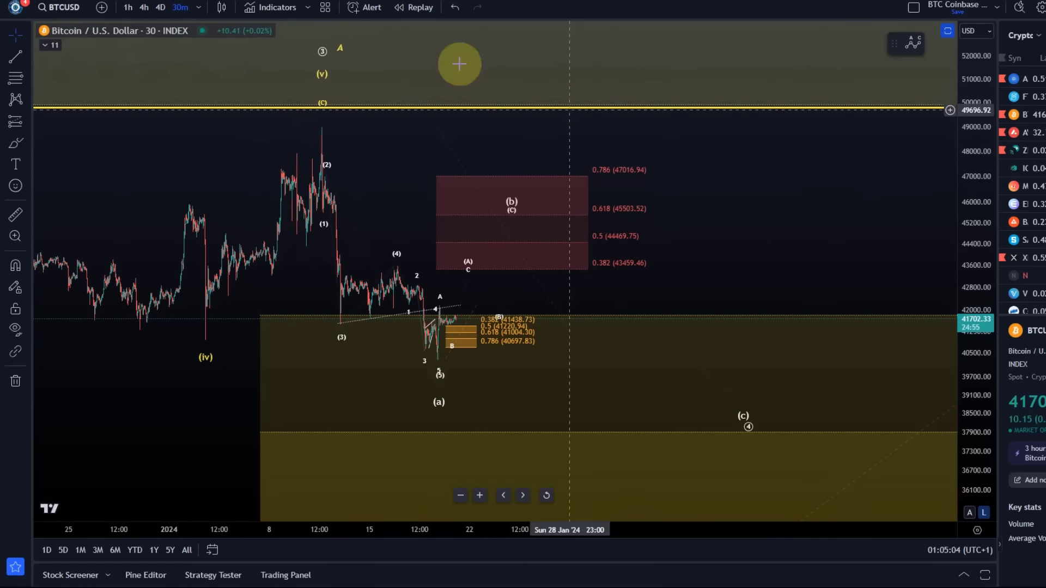
left_click(128, 8)
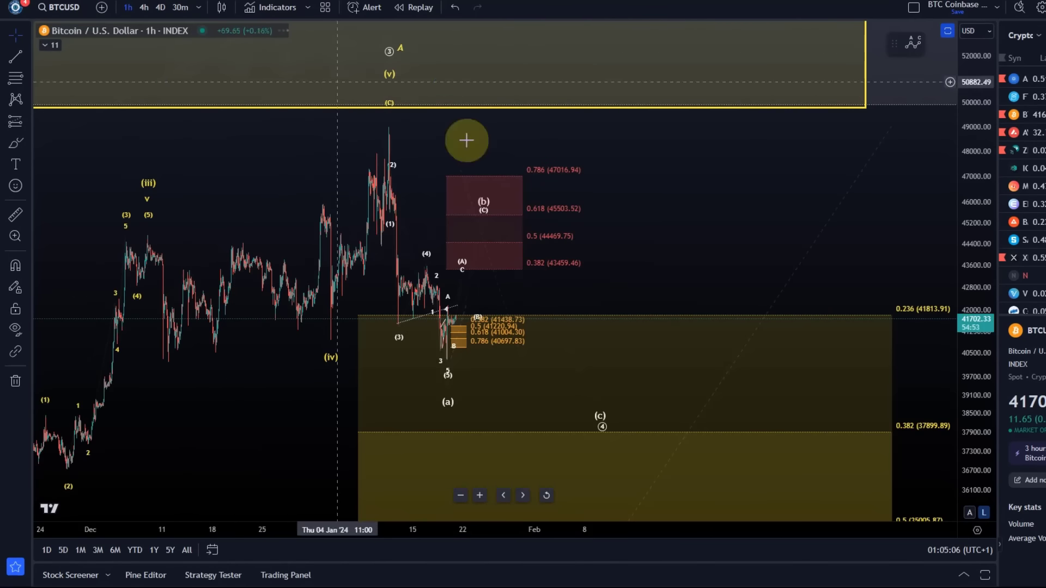
left_click_drag(657, 234, 579, 224)
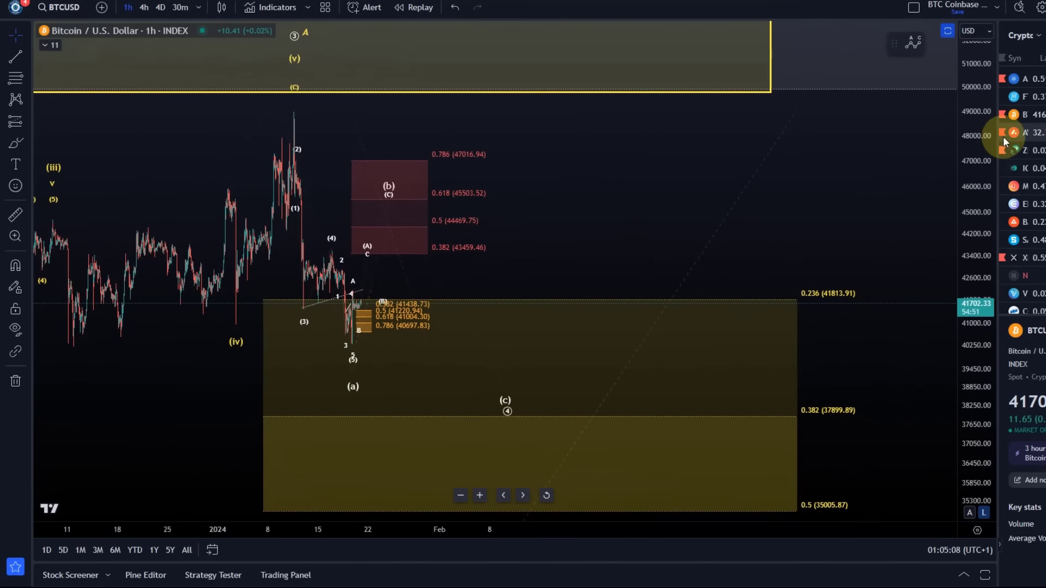
left_click_drag(981, 144, 975, 283)
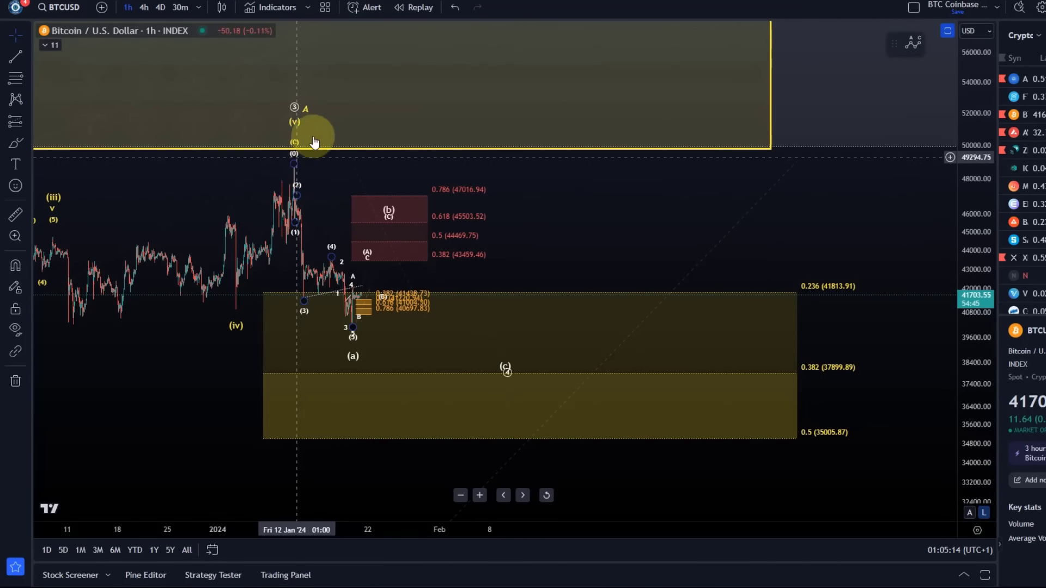
left_click_drag(778, 474, 371, 257)
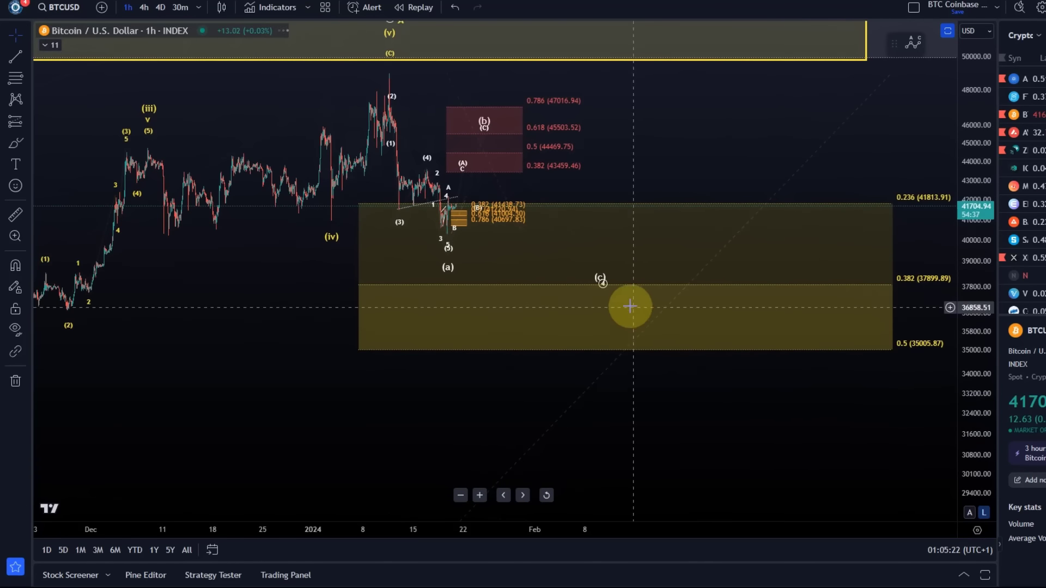
left_click(604, 295)
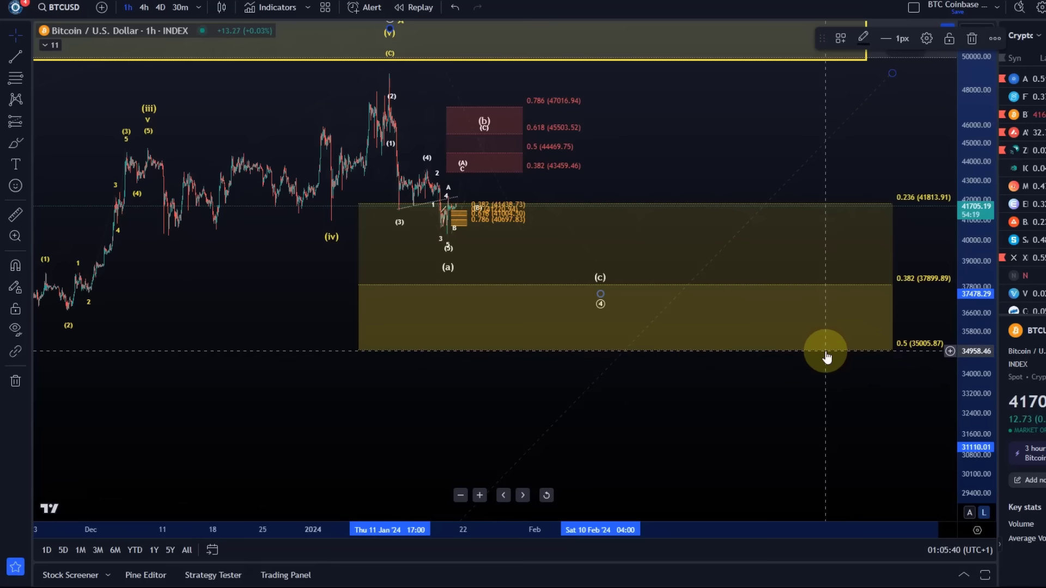
left_click_drag(681, 384, 367, 243)
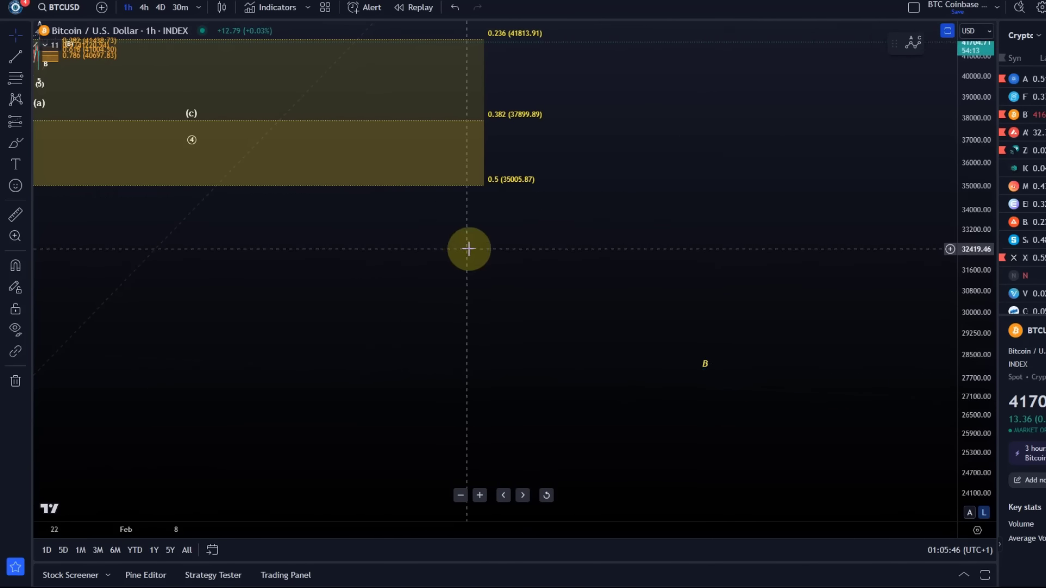
left_click_drag(561, 308, 660, 338)
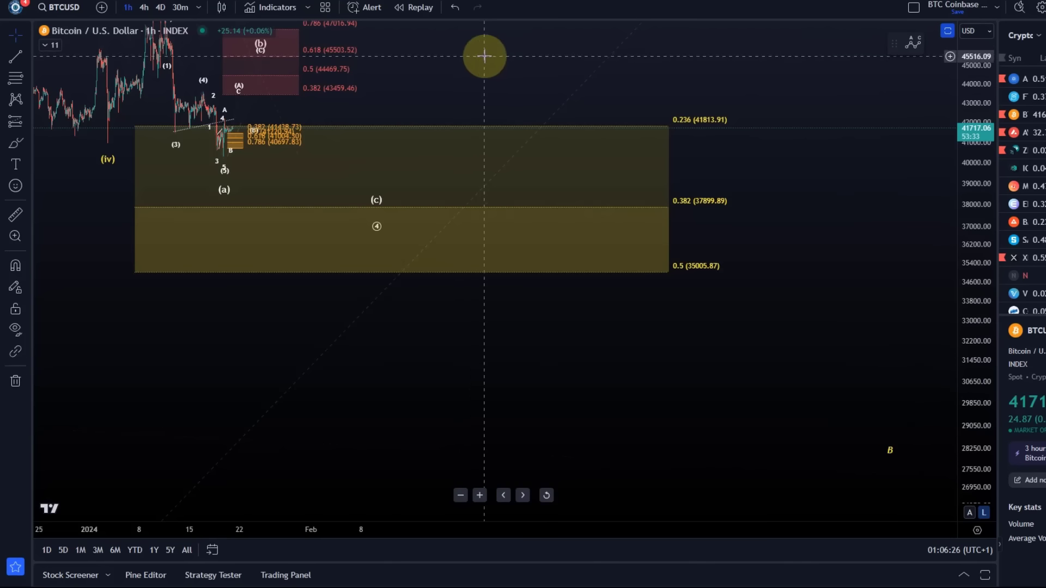
Zoom and pan to frame the recent waves from the (2) high down to the support zone.
scroll(431, 109, "up", 2)
left_click_drag(290, 160, 712, 310)
left_click_drag(963, 348, 995, 244)
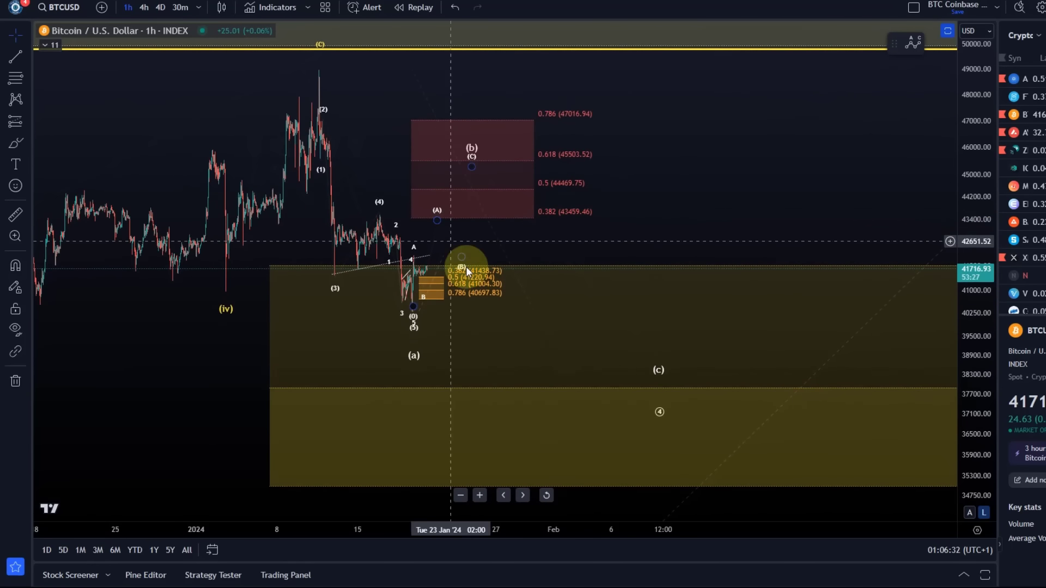
left_click_drag(843, 416, 874, 434)
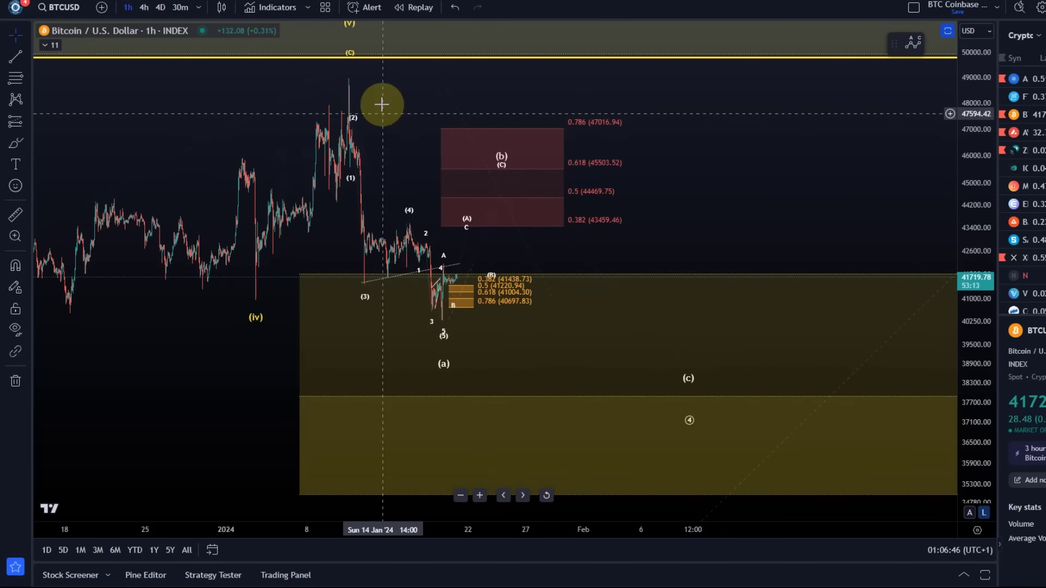
Select the Elliott wave count to inspect wave (b) and its 43,459–47,017 target box.
left_click(354, 85)
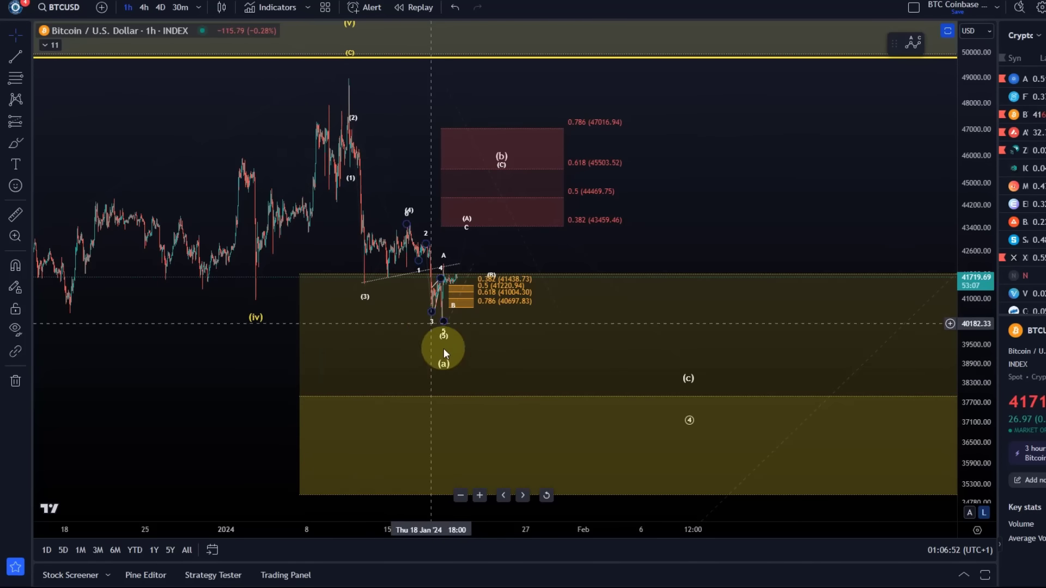
left_click(443, 326)
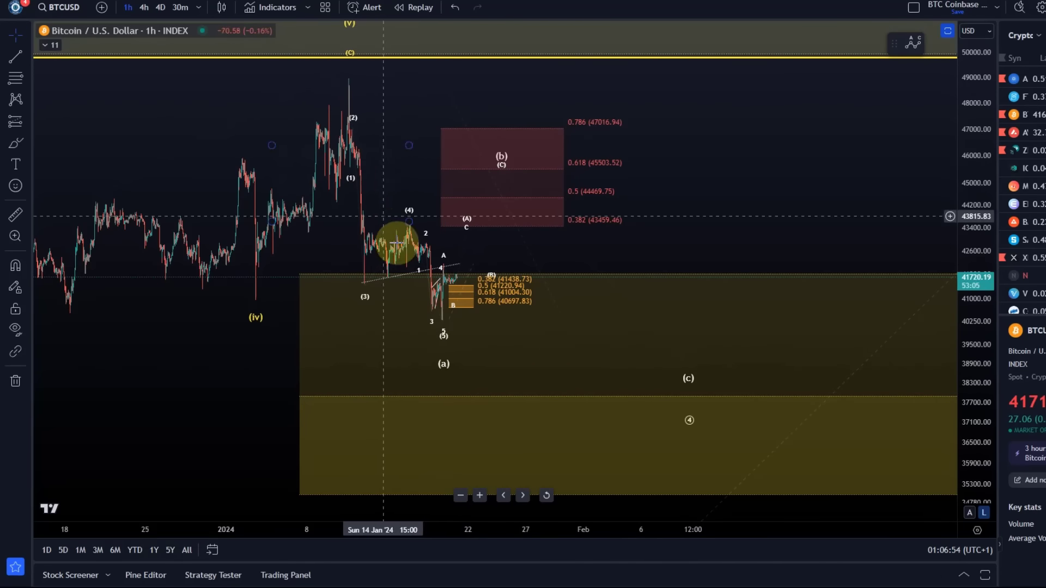
scroll(511, 436, "right", 5)
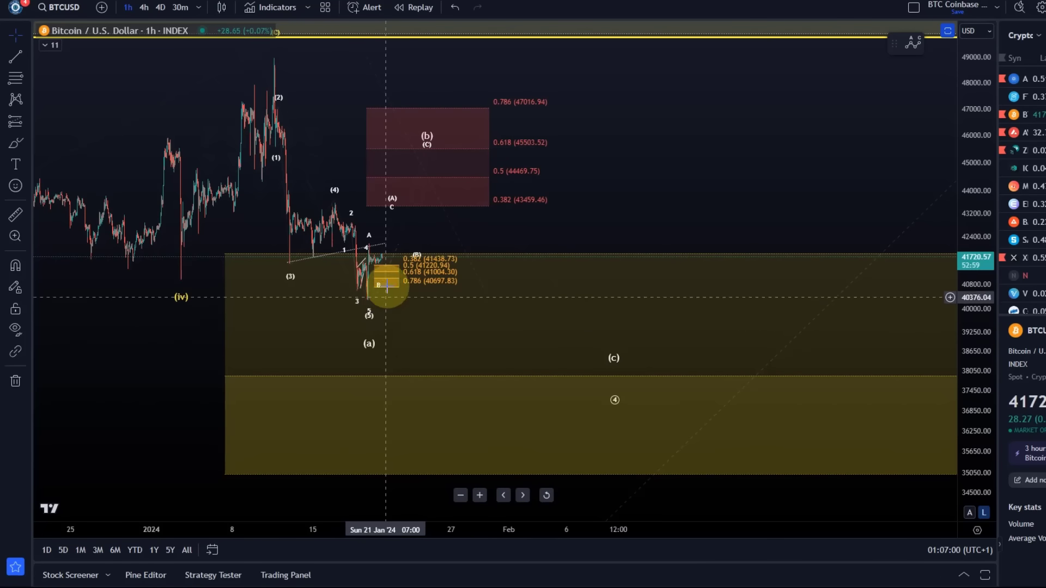
left_click(15, 144)
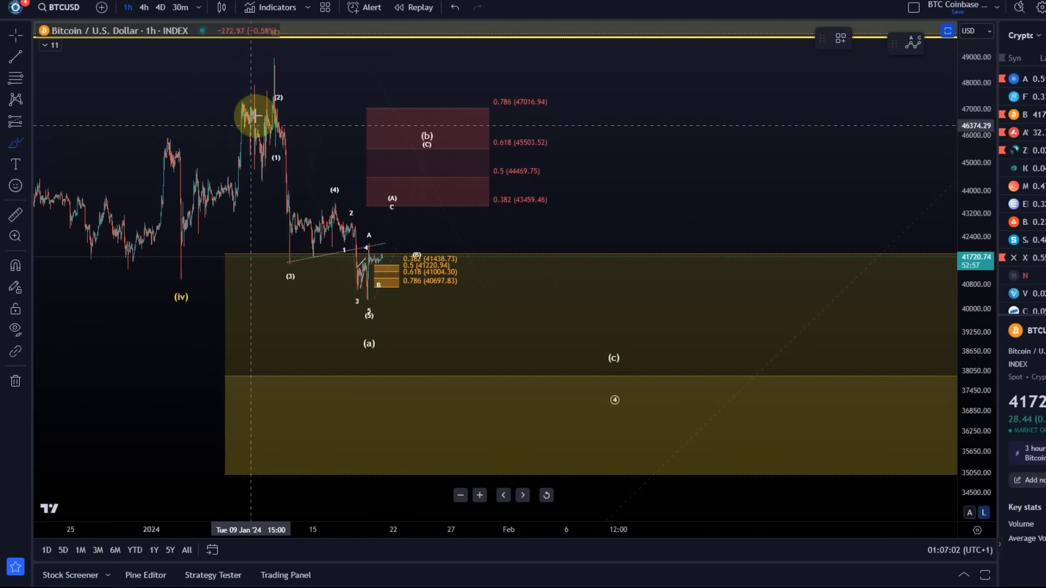
mouse_move(264, 76)
left_mouse_down()
mouse_move(369, 344)
mouse_move(442, 162)
left_mouse_up()
left_click_drag(460, 203, 619, 421)
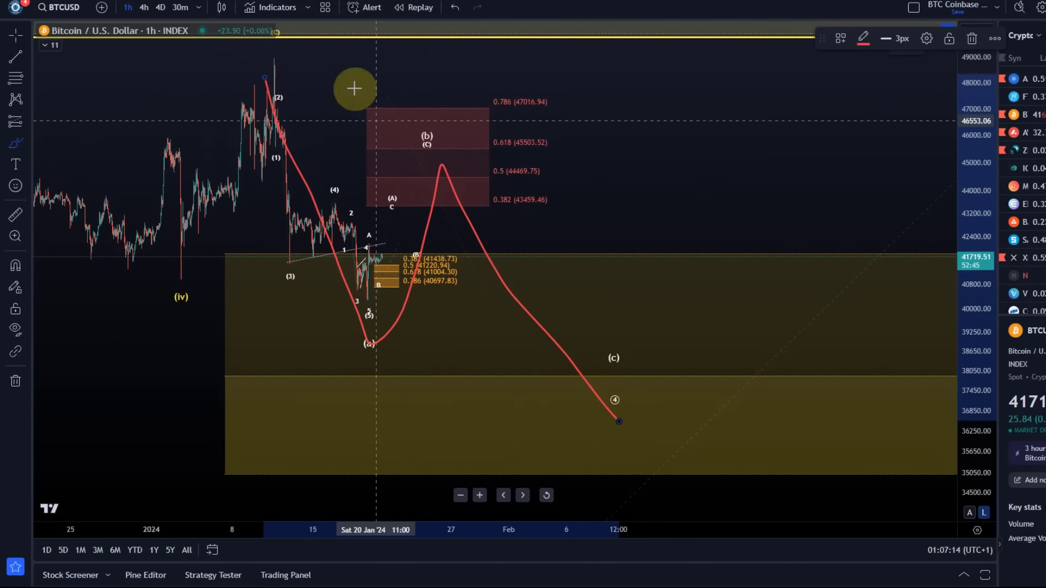
left_click(455, 7)
Frame the Fib zones with the price scale up to 52000, then switch to the 30-minute timeframe.
scroll(449, 280, "down", 4)
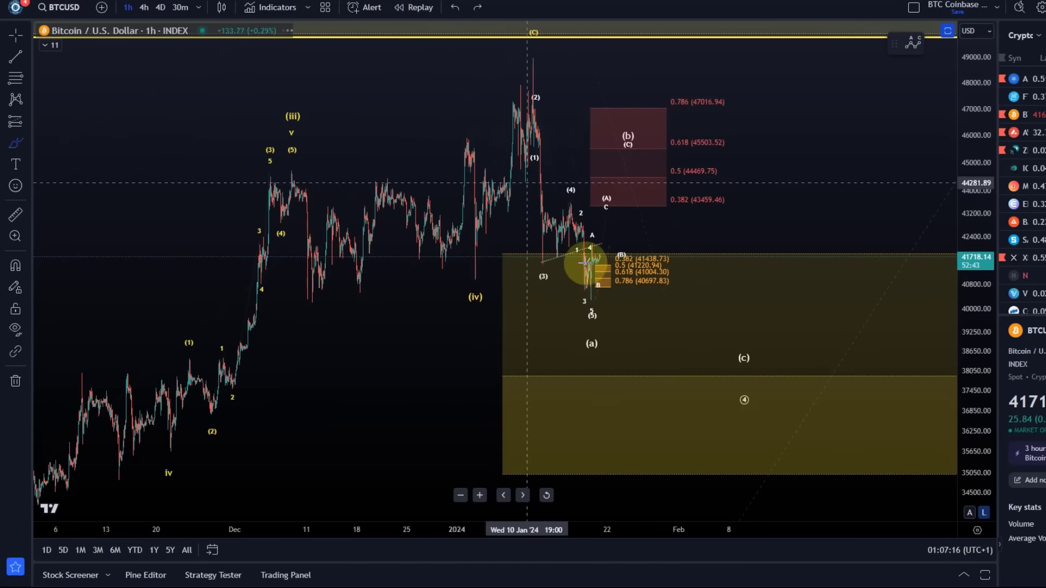
left_click_drag(609, 418, 373, 357)
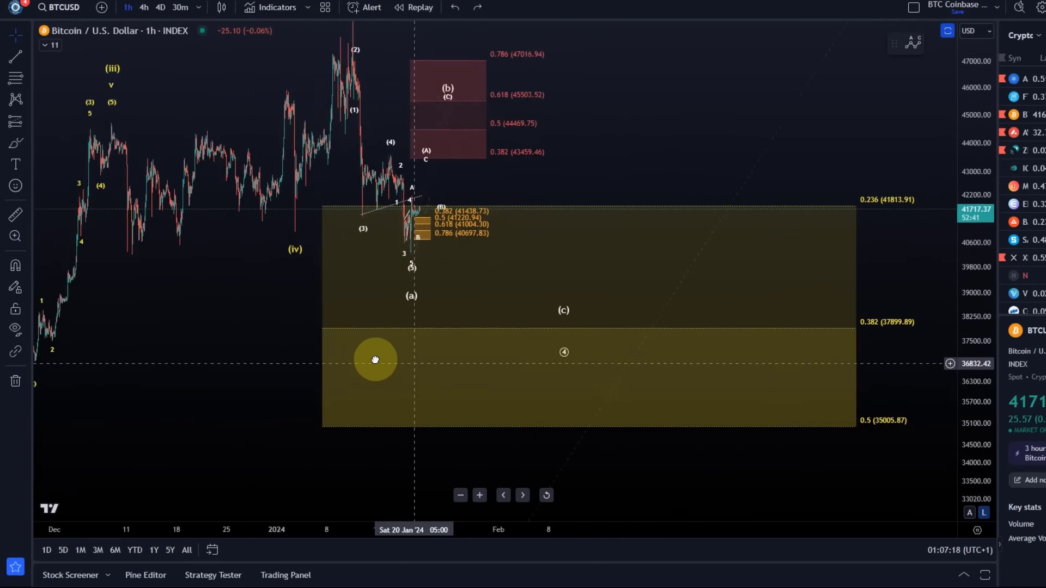
left_click_drag(983, 175, 981, 218)
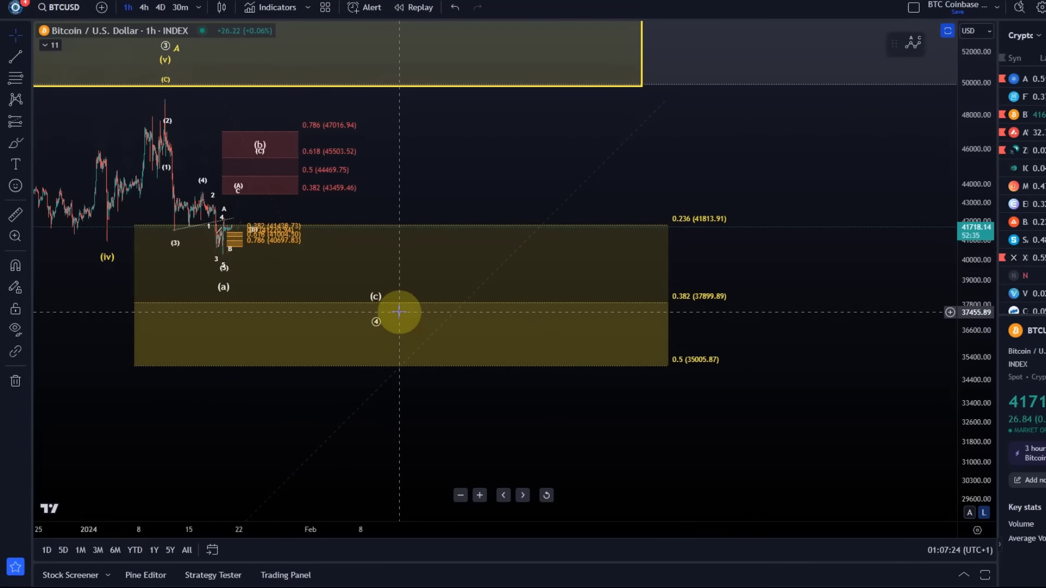
left_click_drag(502, 425, 725, 441)
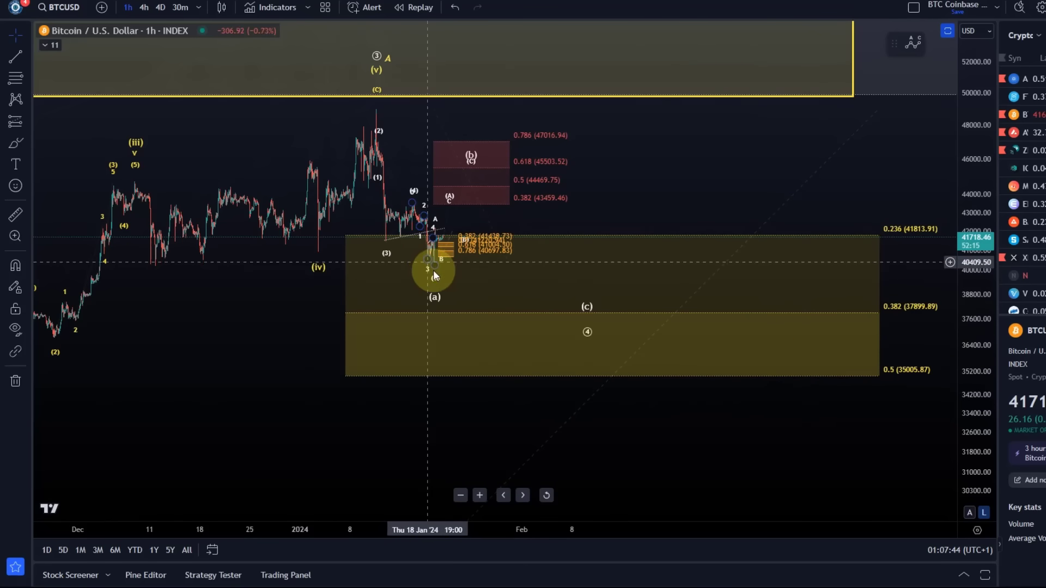
left_click(181, 7)
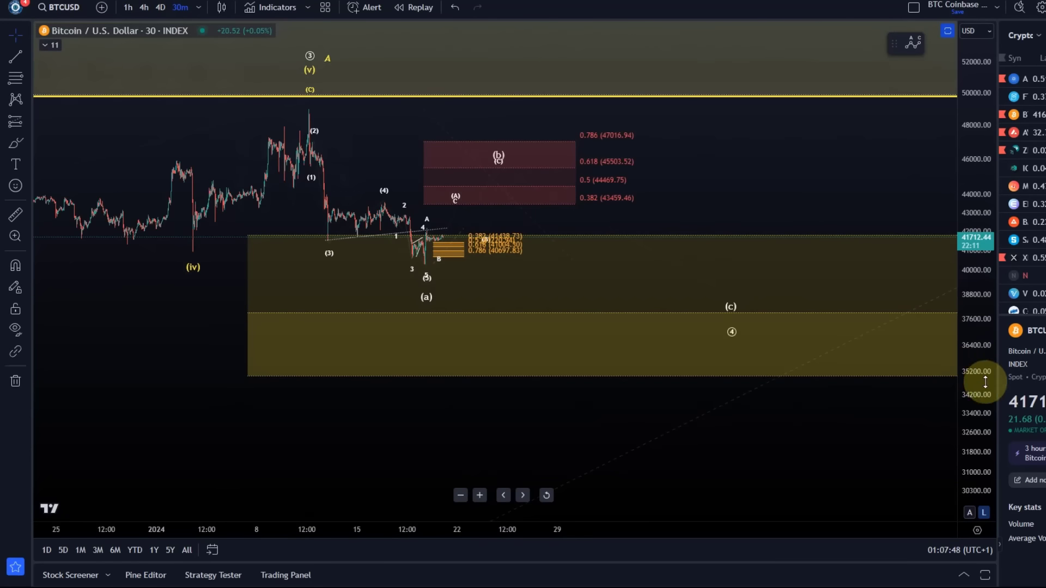
Zoom into the drop into (a) so the B box from 0.382 (41,438.73) to 0.786 (40,697.83) fills the chart.
left_click_drag(986, 366, 987, 290)
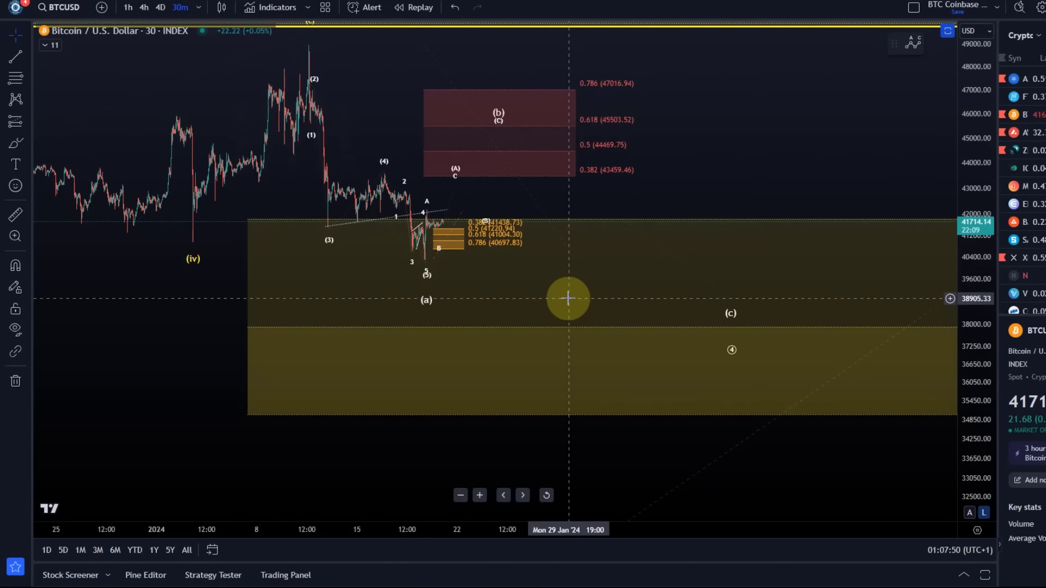
left_click_drag(567, 296, 574, 381)
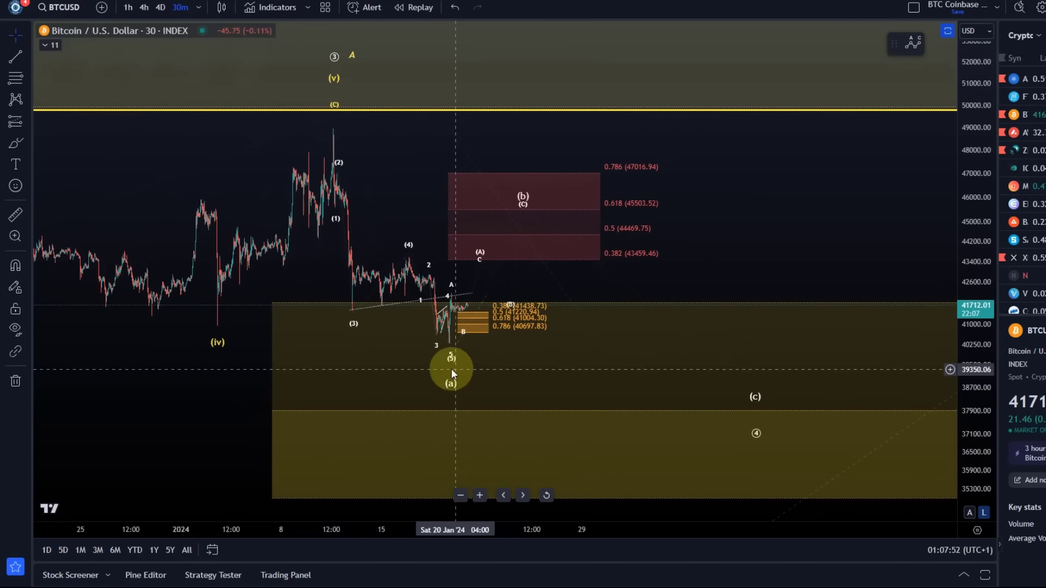
left_click(454, 347)
left_click(346, 198)
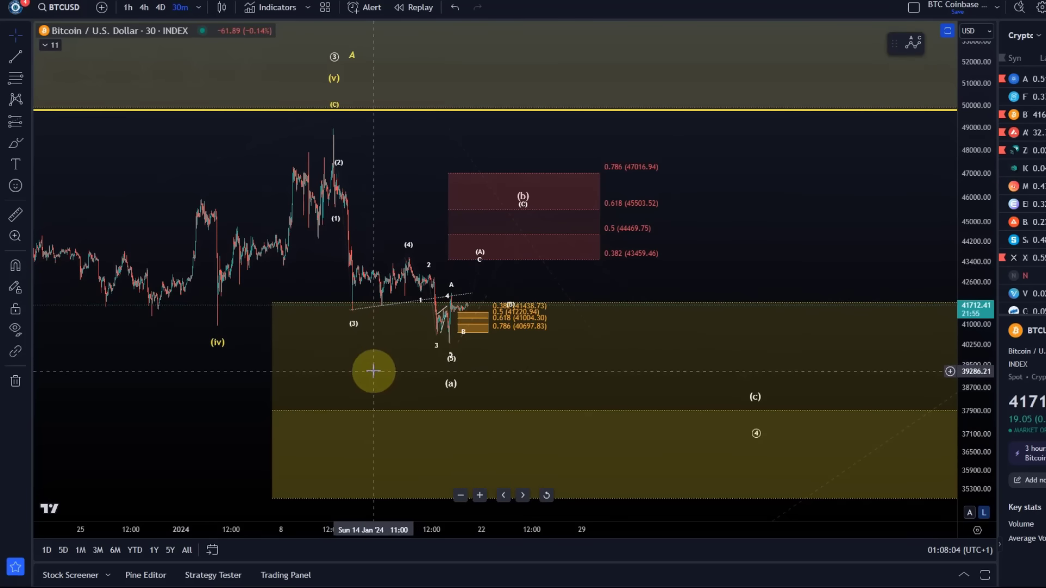
left_click_drag(374, 367, 567, 387)
scroll(587, 387, "up", 5)
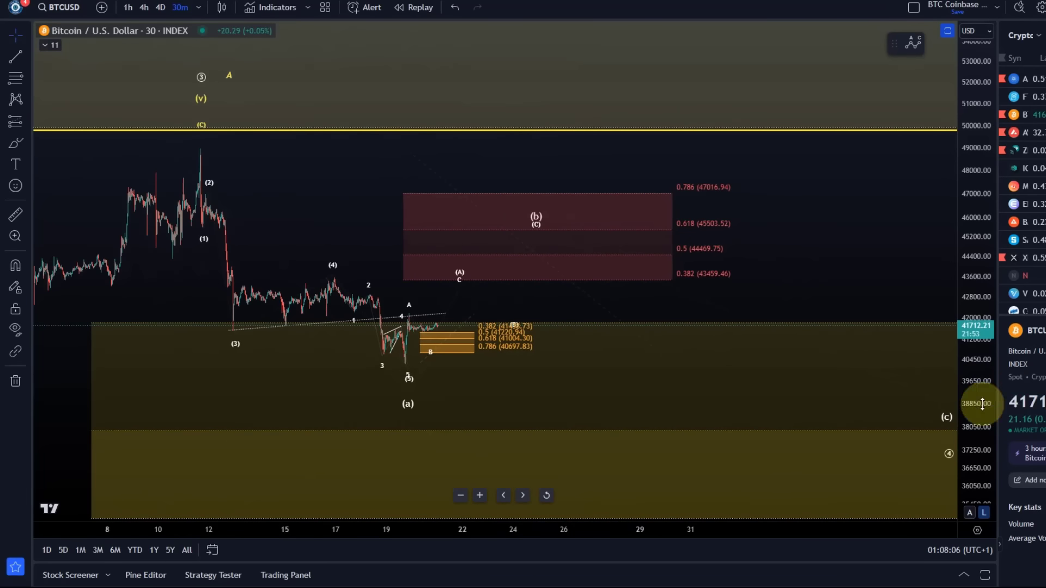
left_click_drag(976, 404, 822, 266)
scroll(523, 414, "up", 3)
left_click_drag(523, 414, 785, 342)
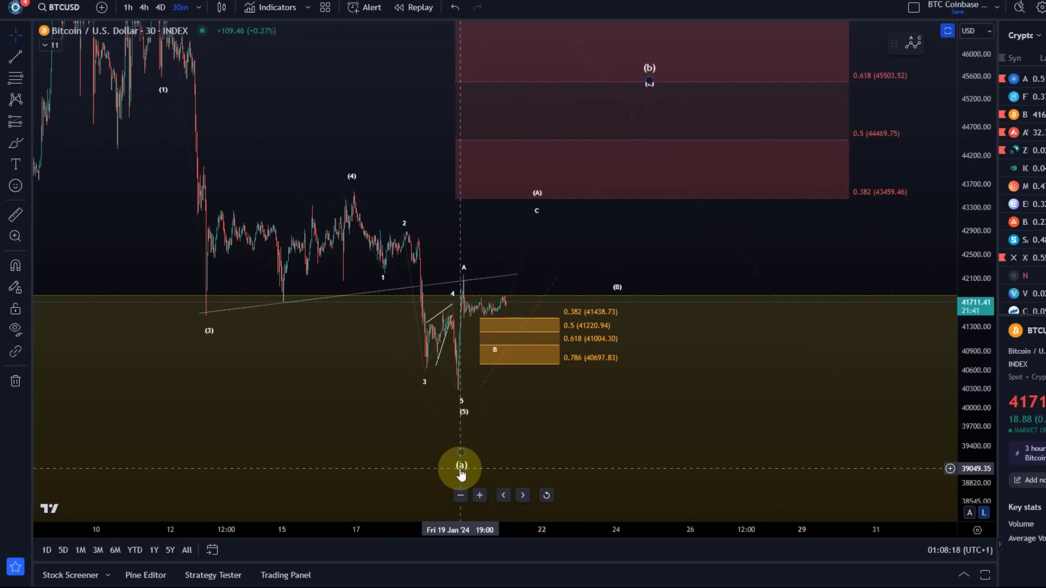
Drag the wave (a) point up to sit just below the (5) low, then deselect the count.
mouse_move(460, 467)
left_mouse_down()
mouse_move(472, 446)
mouse_move(462, 426)
left_mouse_up()
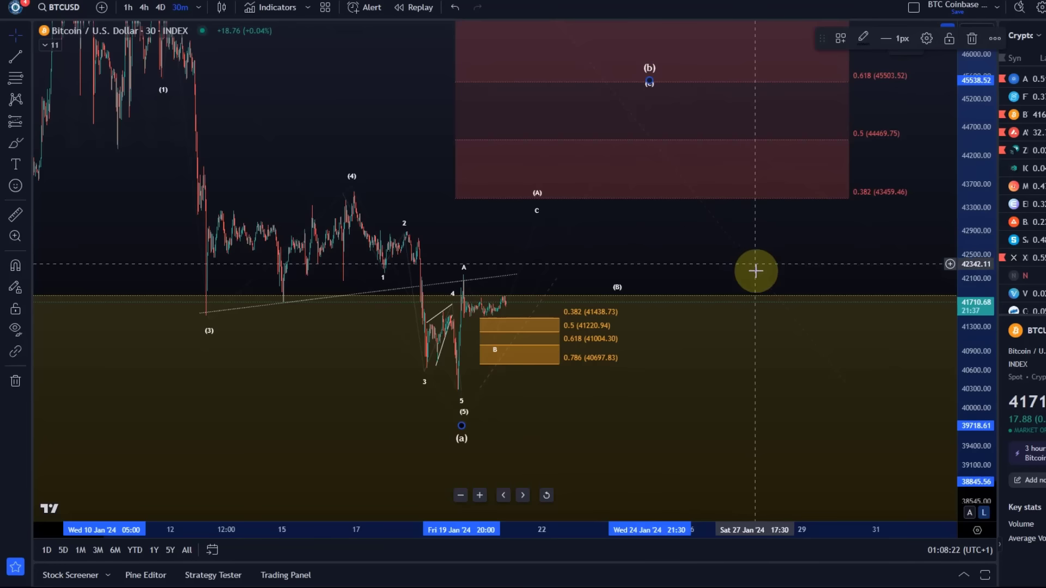
left_click_drag(752, 256, 706, 299)
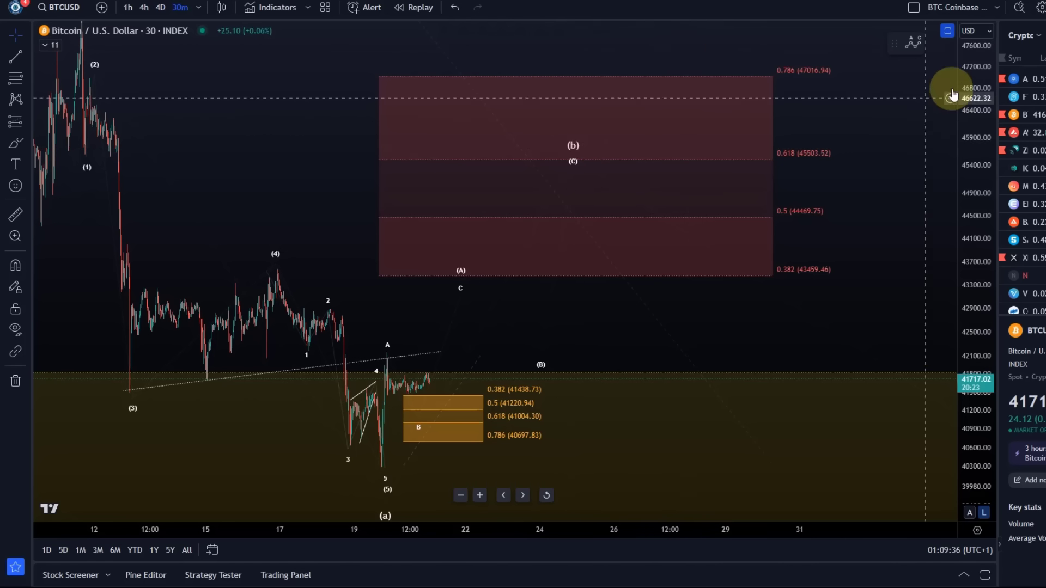
Zoom out and pan back to early January so the count from (iv) to the (c) and 4 targets shows.
left_click_drag(952, 96, 962, 297)
scroll(846, 251, "down", 2)
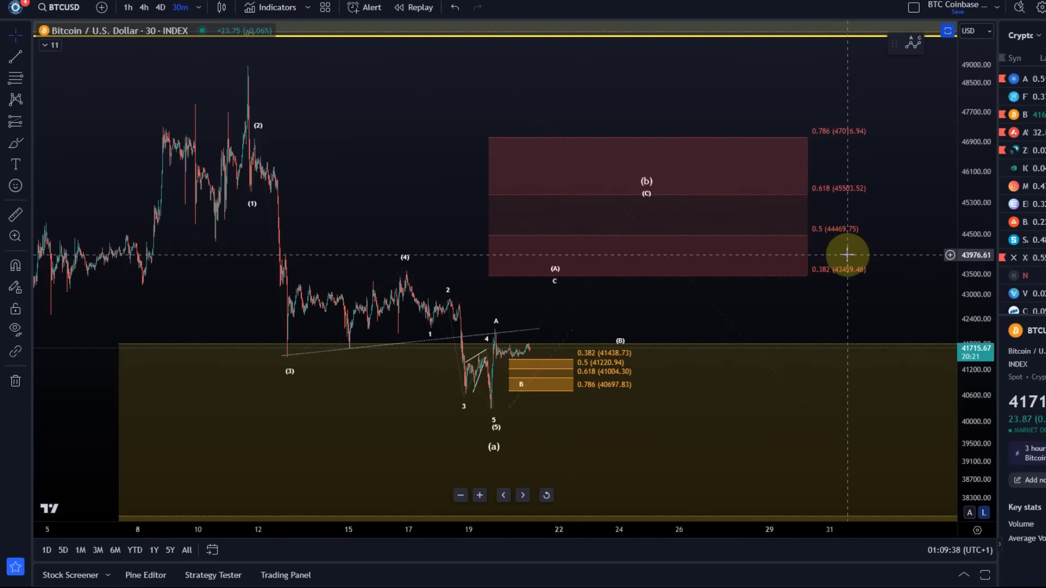
scroll(847, 255, "down", 1)
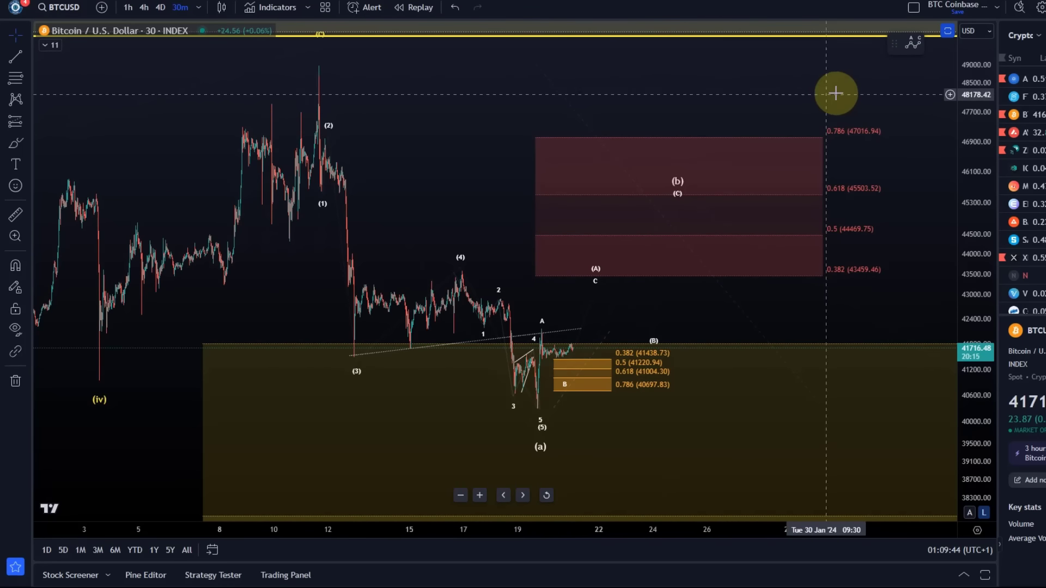
scroll(684, 397, "down", 2)
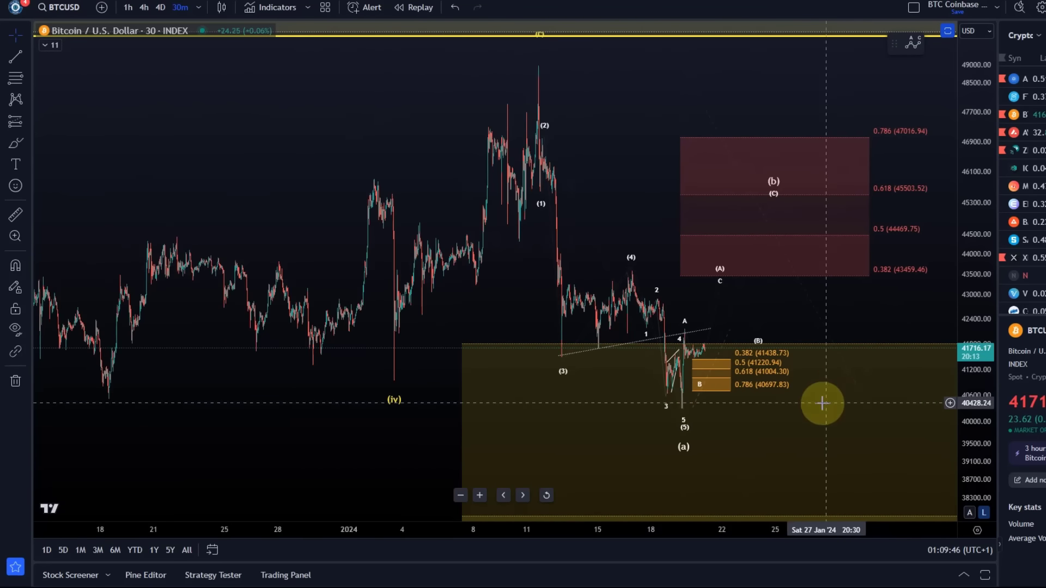
left_click_drag(823, 403, 567, 394)
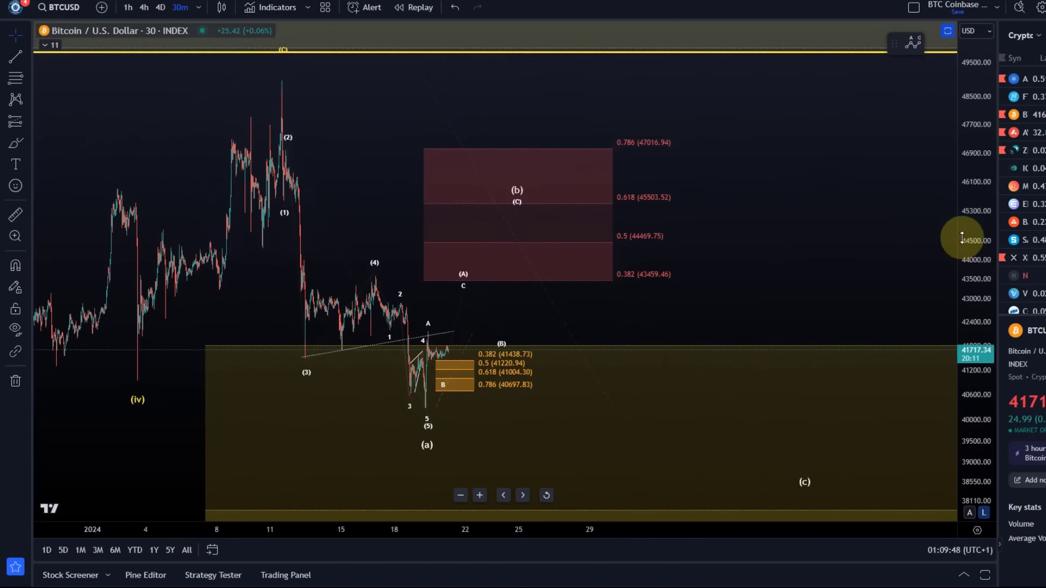
left_click_drag(962, 238, 962, 294)
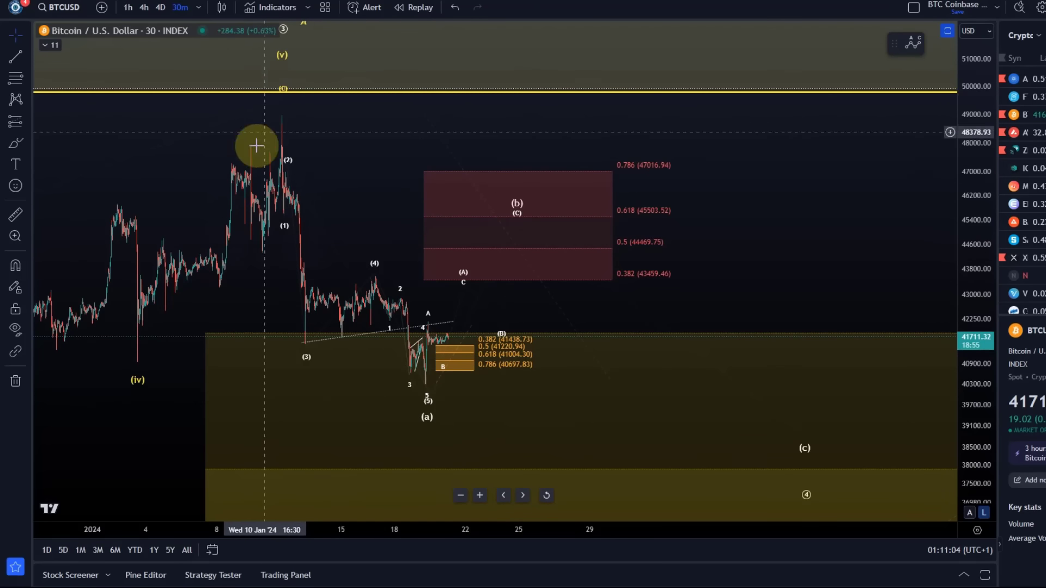
left_click(16, 143)
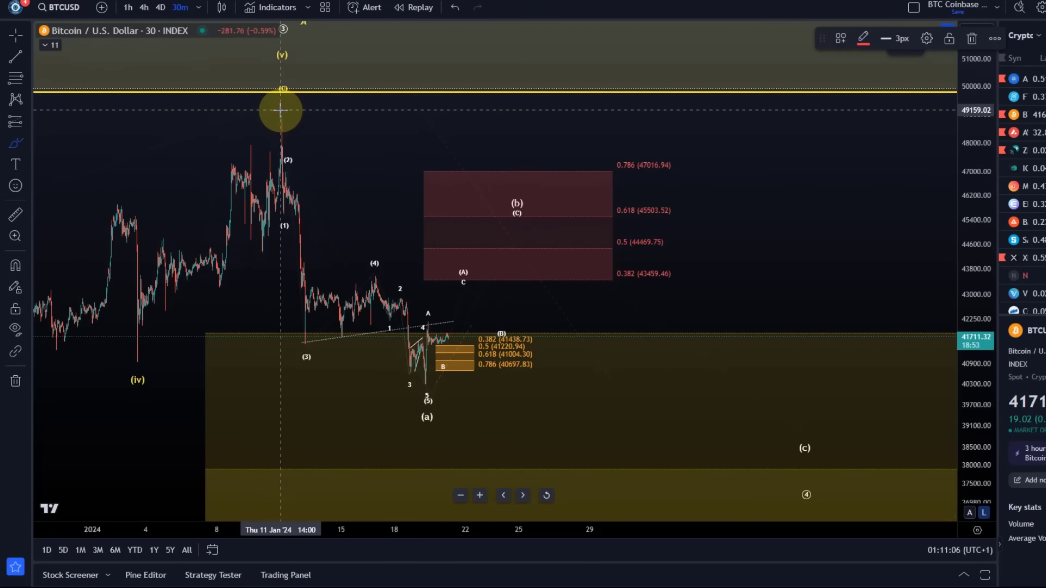
mouse_move(280, 110)
left_mouse_down()
mouse_move(306, 361)
mouse_move(374, 275)
mouse_move(429, 401)
mouse_move(547, 104)
left_mouse_up()
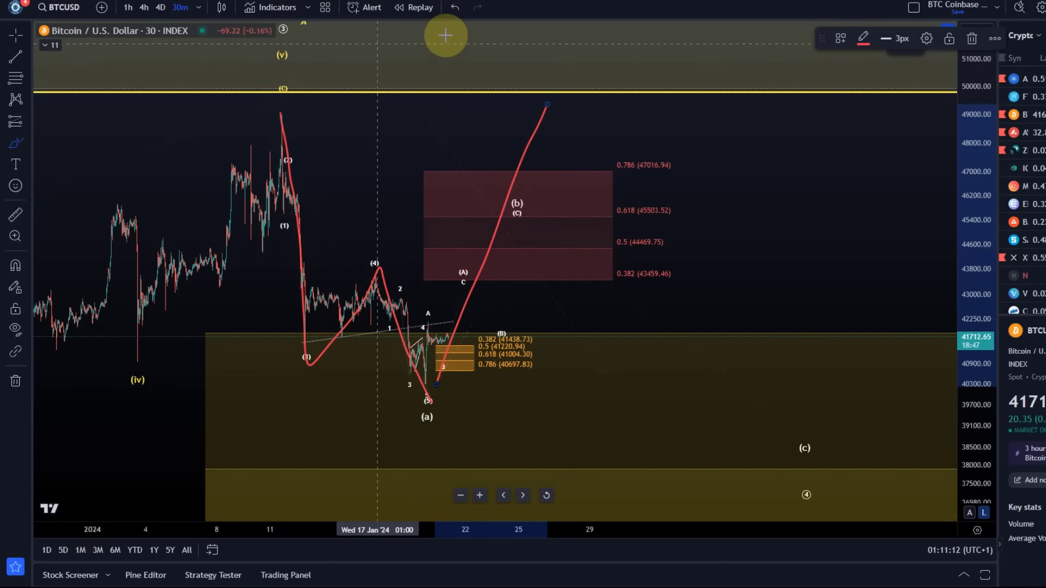
left_click(454, 8)
left_click(454, 8)
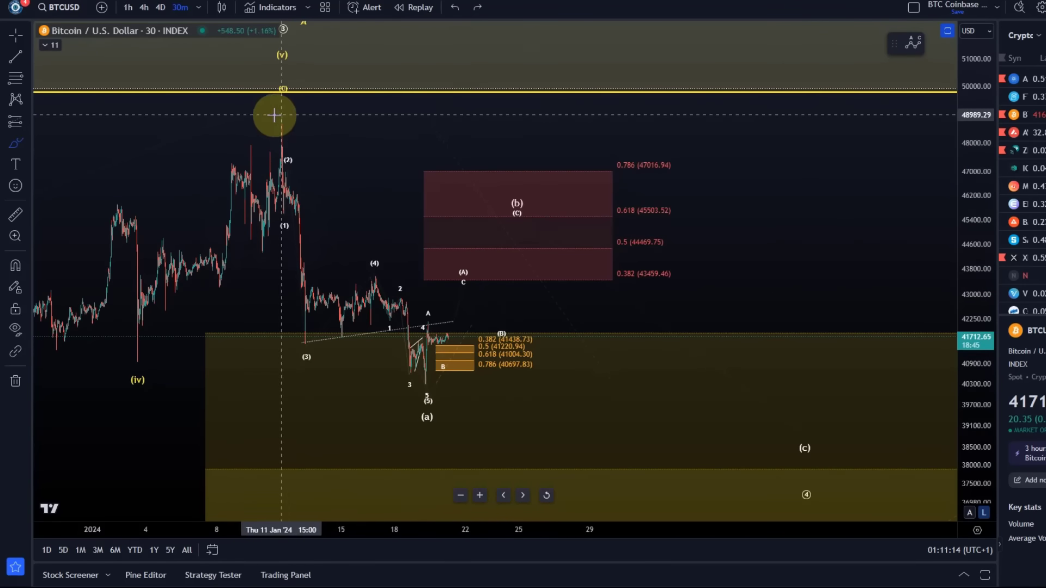
mouse_move(468, 258)
left_mouse_down()
mouse_move(599, 225)
mouse_move(497, 182)
mouse_move(488, 290)
mouse_move(635, 147)
mouse_move(448, 246)
left_mouse_up()
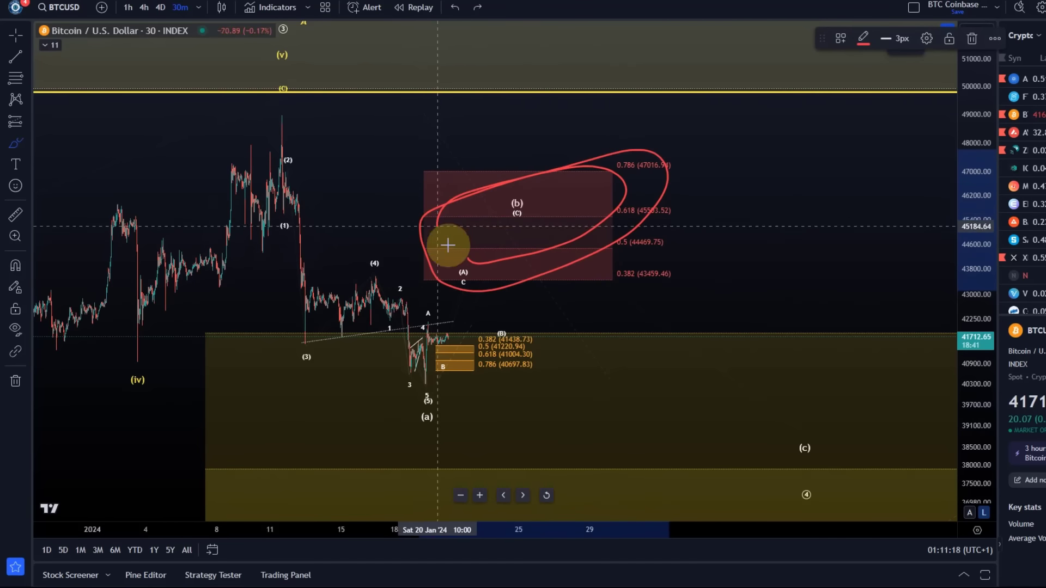
left_click(453, 7)
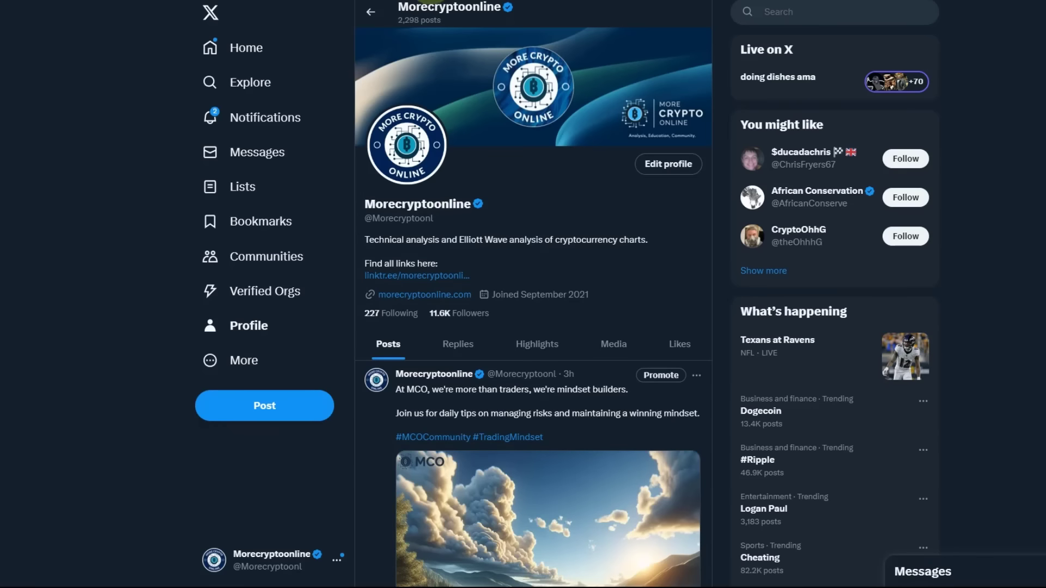
Scroll through the crypto-analysis profile's posts, then back up to its banner, bio and follower counts.
scroll(478, 205, "down", 6)
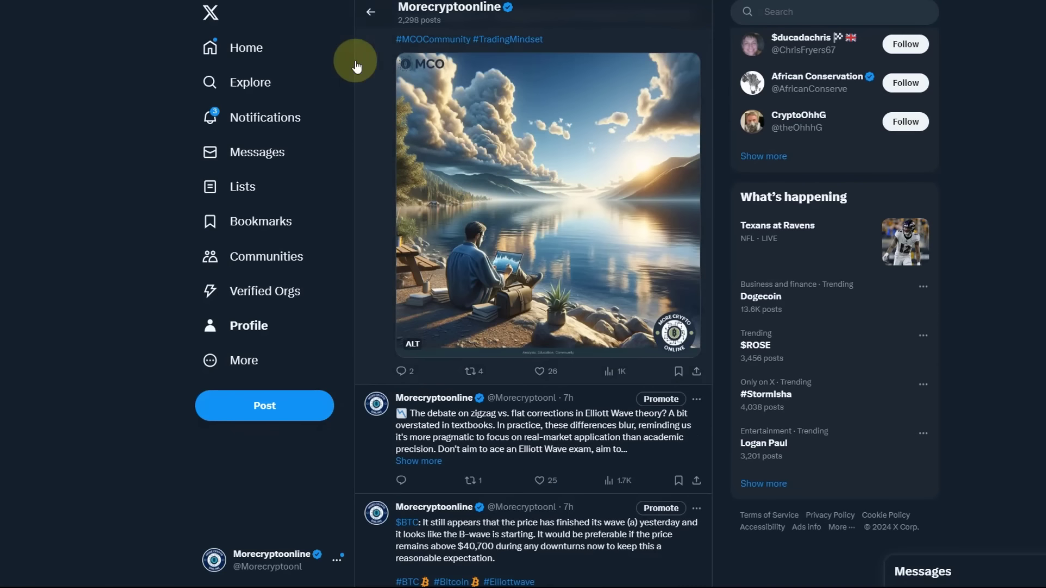
scroll(533, 294, "down", 5)
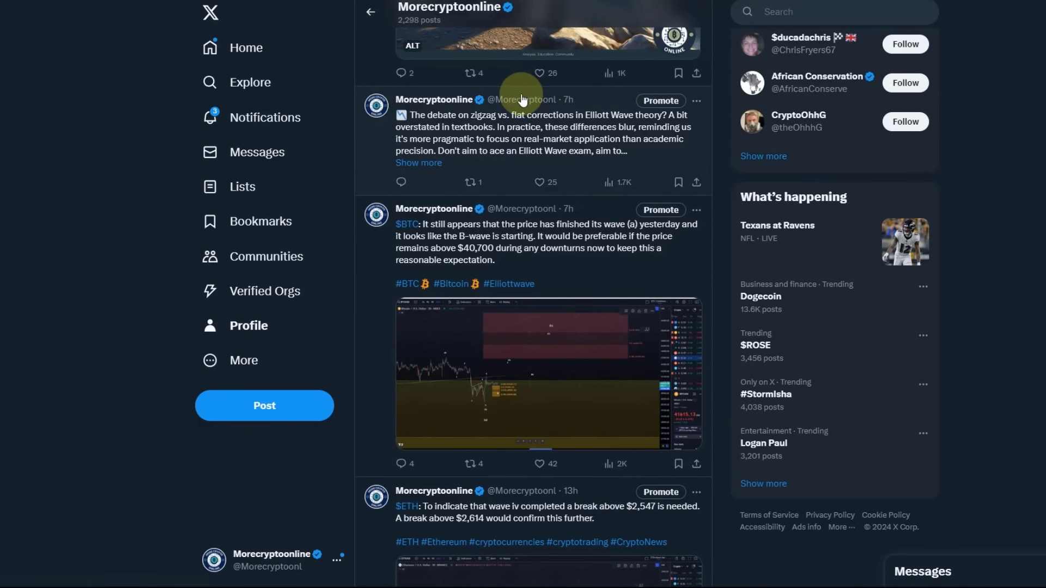
scroll(575, 225, "down", 6)
scroll(528, 370, "up", 10)
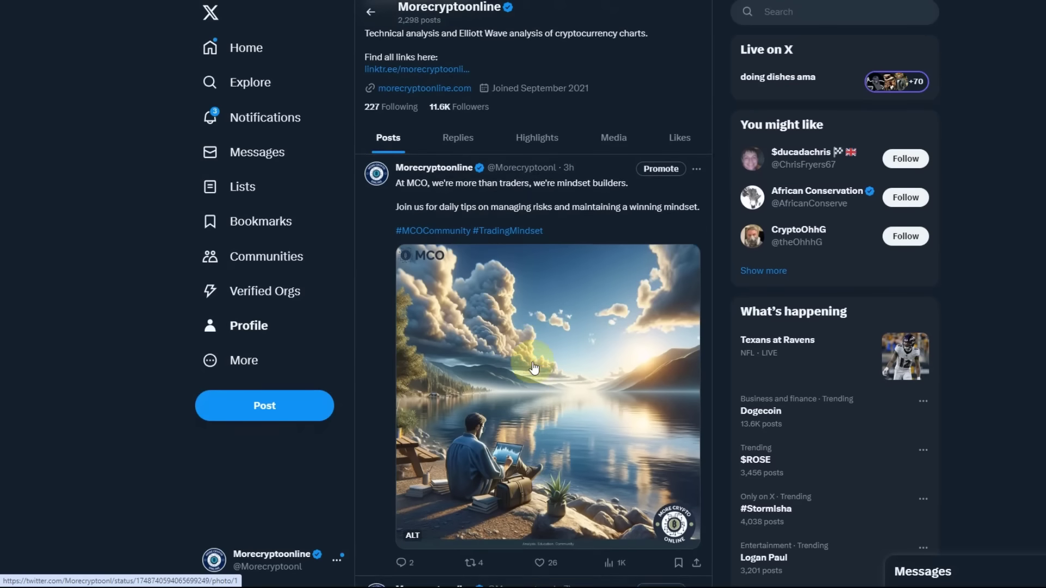
scroll(524, 327, "up", 2)
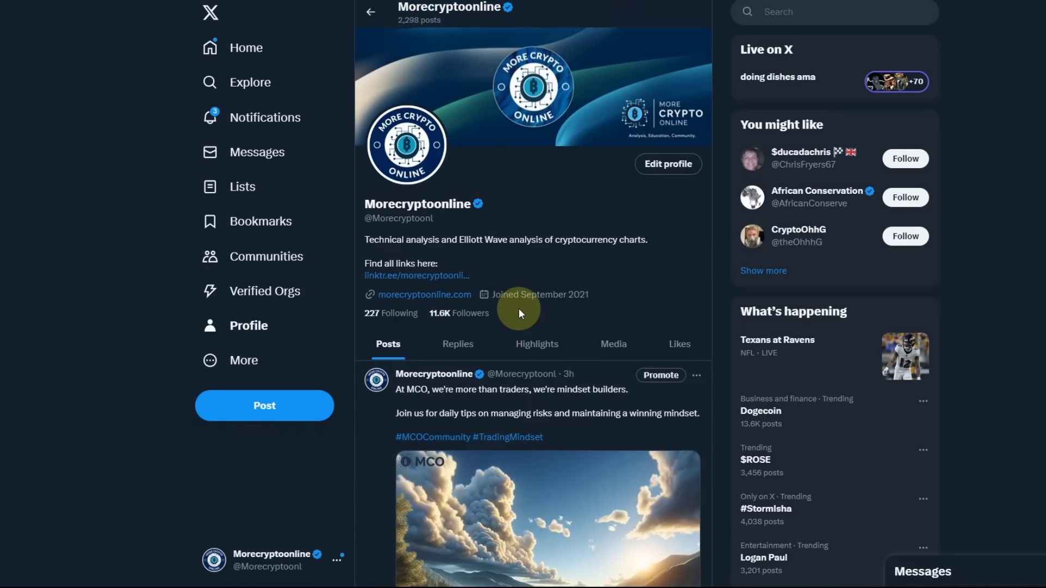